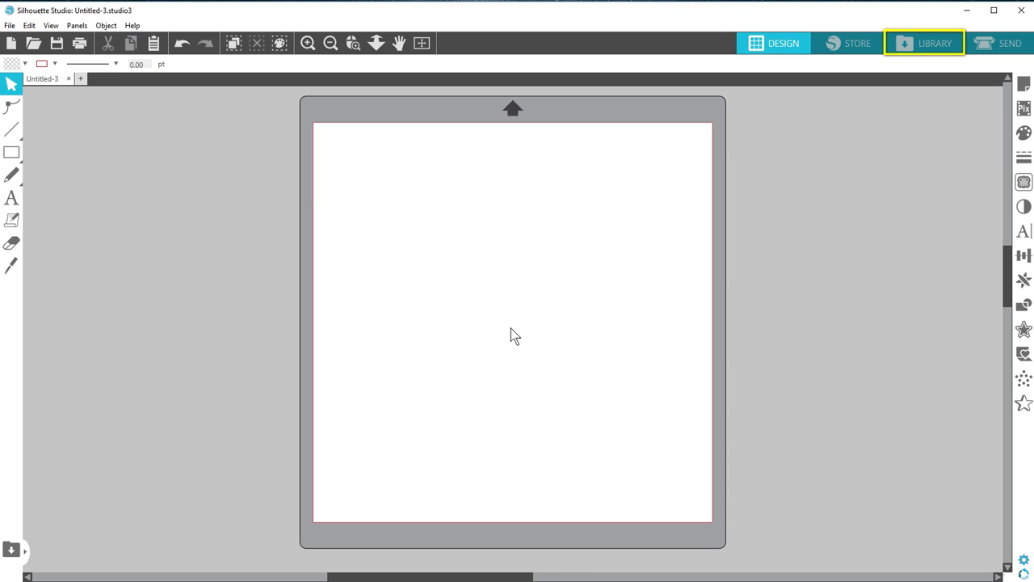
Step: Switch to the Library tab to show the saved design collection and its folders
{"action": "left_click", "coordinate": [926, 46]}
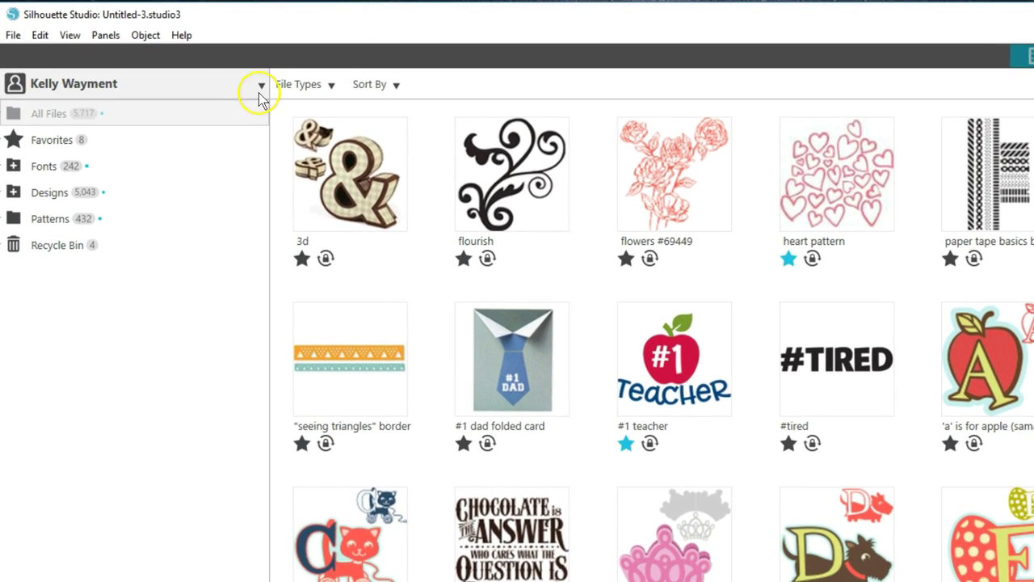
Step: Review the account options menu, then close it to return to the folder list
{"action": "left_click", "coordinate": [254, 83]}
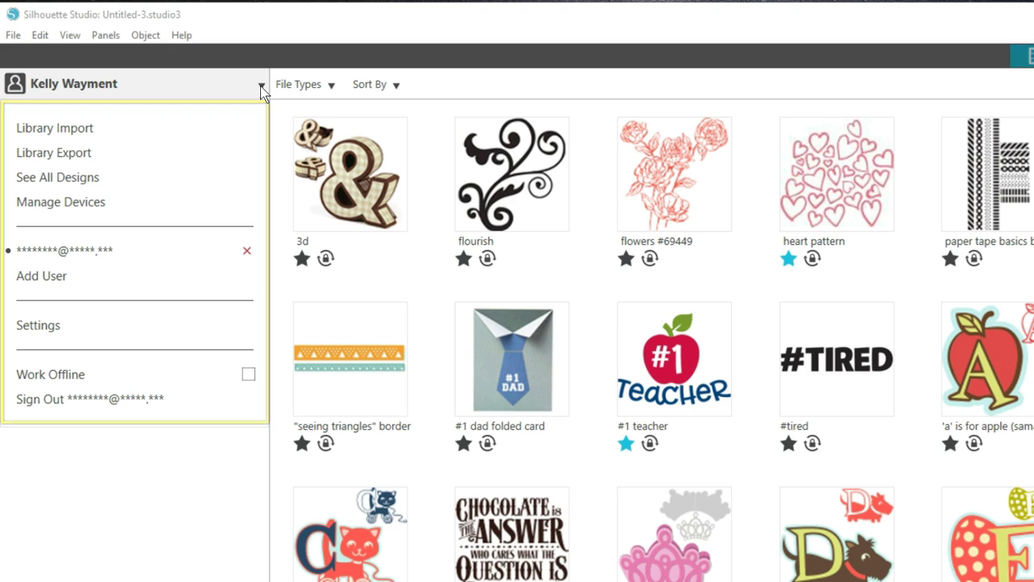
{"action": "left_click", "coordinate": [260, 86]}
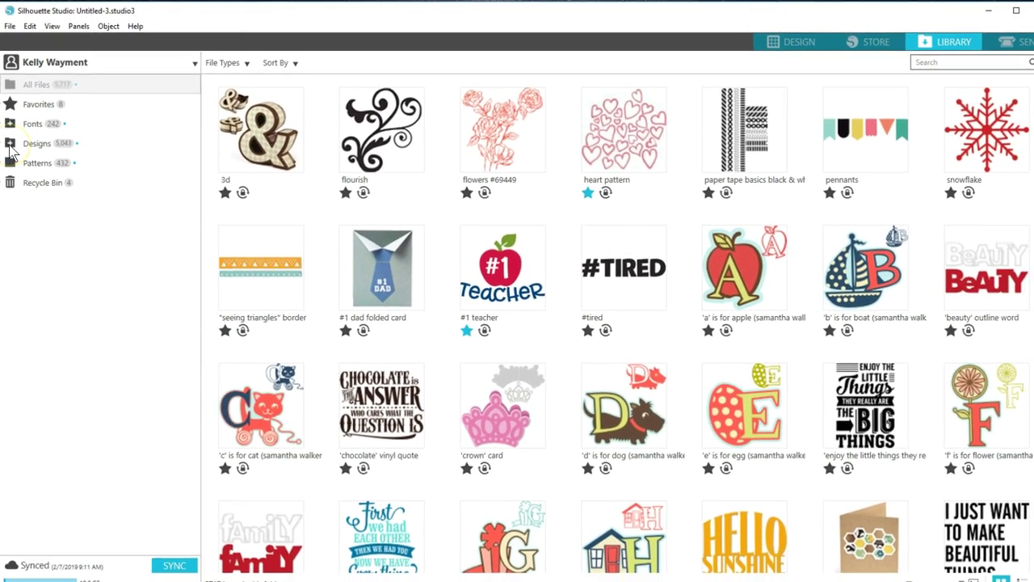
Step: Open Designs > 3D Papercrafts, try list view, then return to slightly smaller thumbnails
{"action": "left_click", "coordinate": [10, 141]}
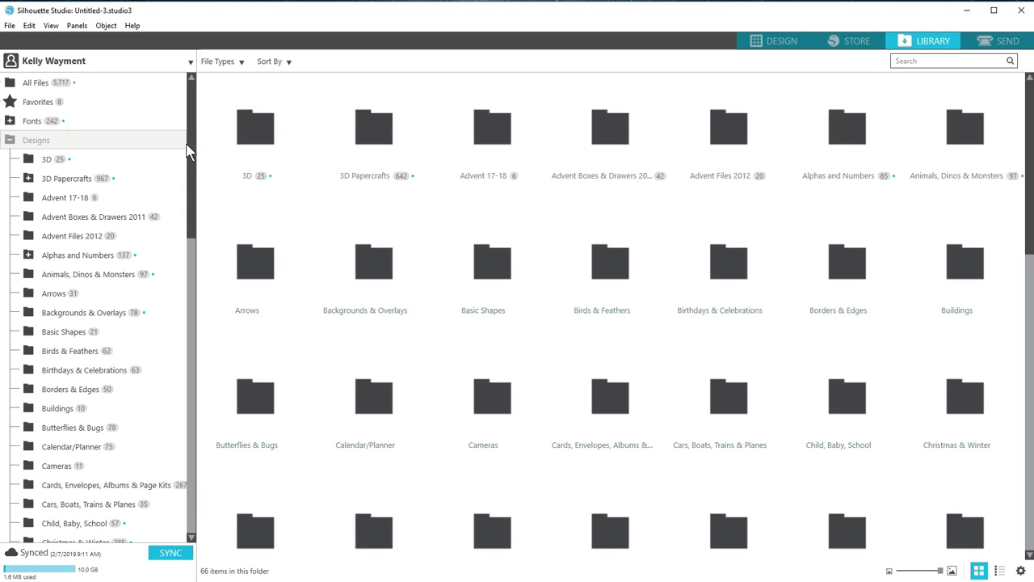
{"action": "left_click", "coordinate": [29, 178]}
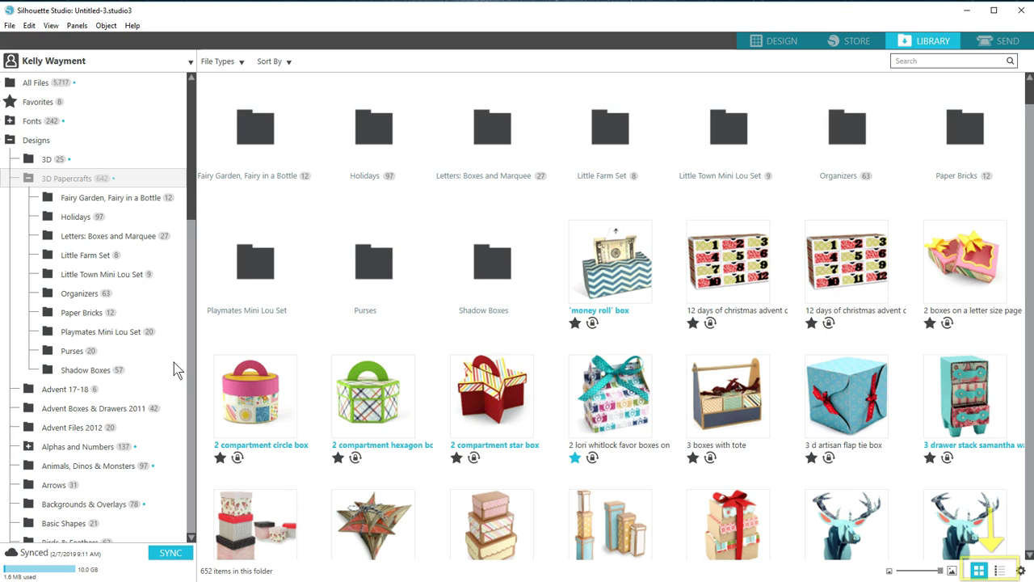
{"action": "left_click", "coordinate": [999, 571]}
{"action": "left_click", "coordinate": [980, 571]}
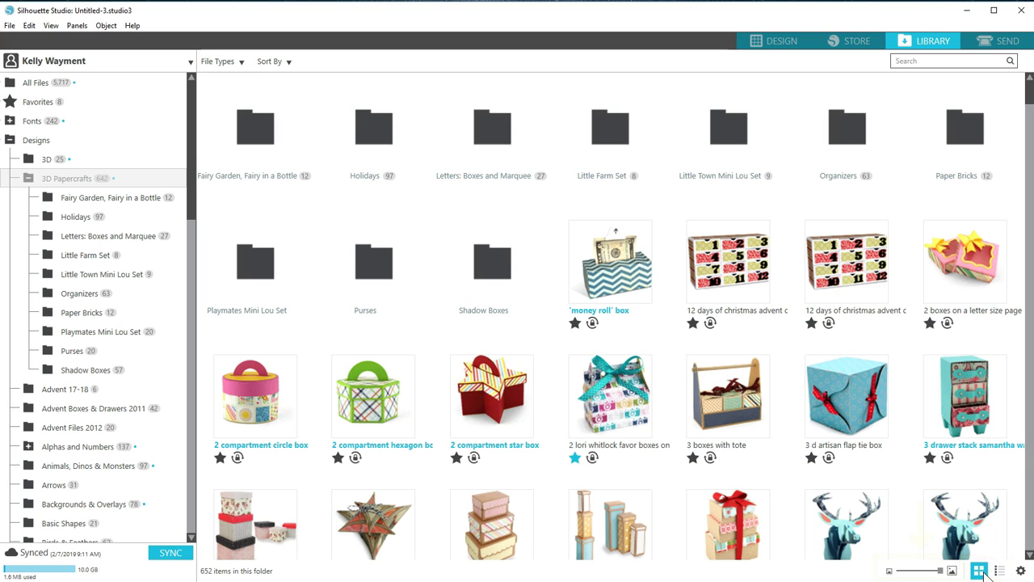
{"action": "mouse_move", "coordinate": [940, 570]}
{"action": "left_mouse_down"}
{"action": "mouse_move", "coordinate": [899, 570]}
{"action": "mouse_move", "coordinate": [951, 571]}
{"action": "left_mouse_up"}
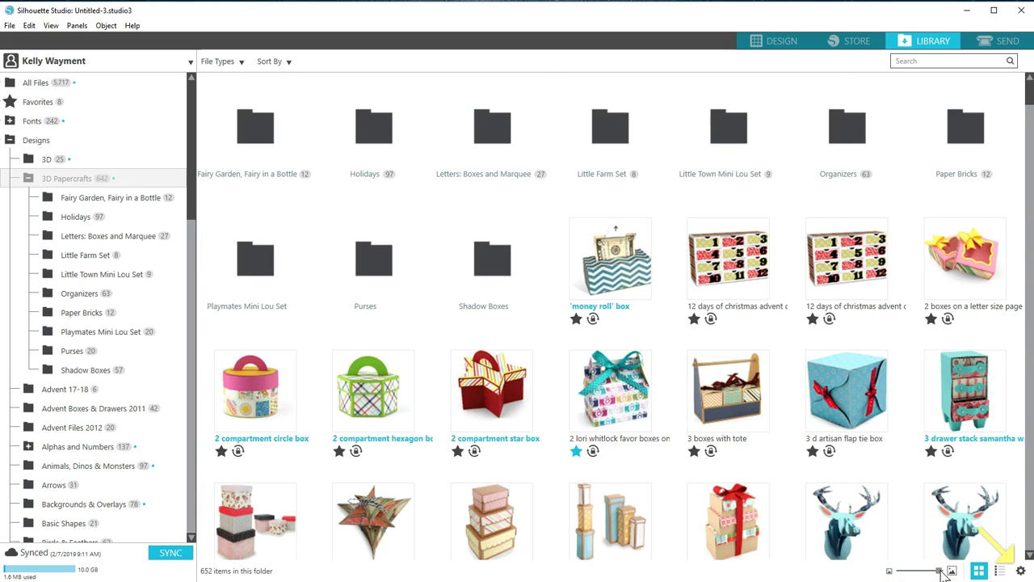
Step: Review the Library Settings for duplicate removal and snapshots, then close them
{"action": "left_click", "coordinate": [1022, 570]}
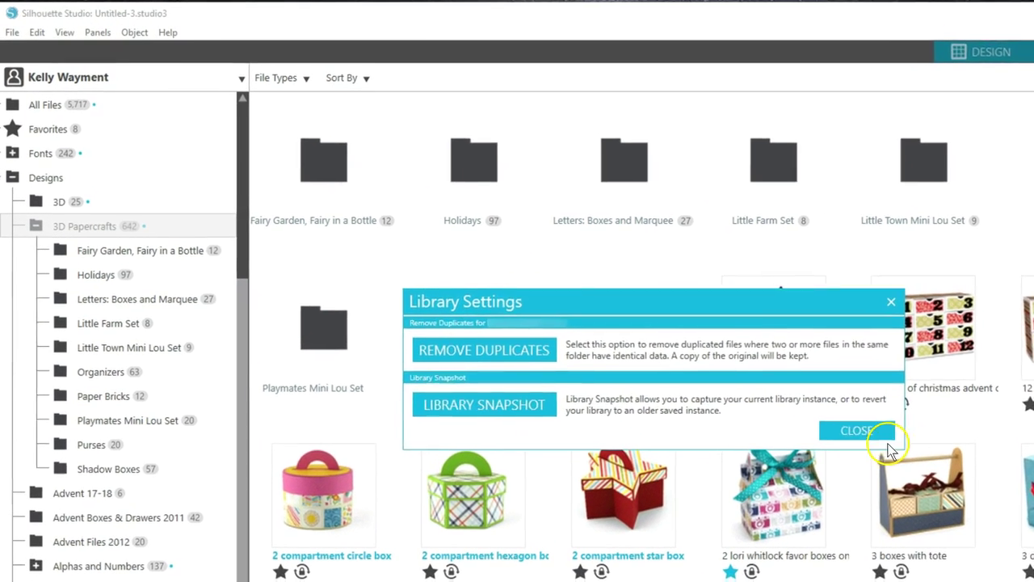
{"action": "left_click", "coordinate": [886, 435]}
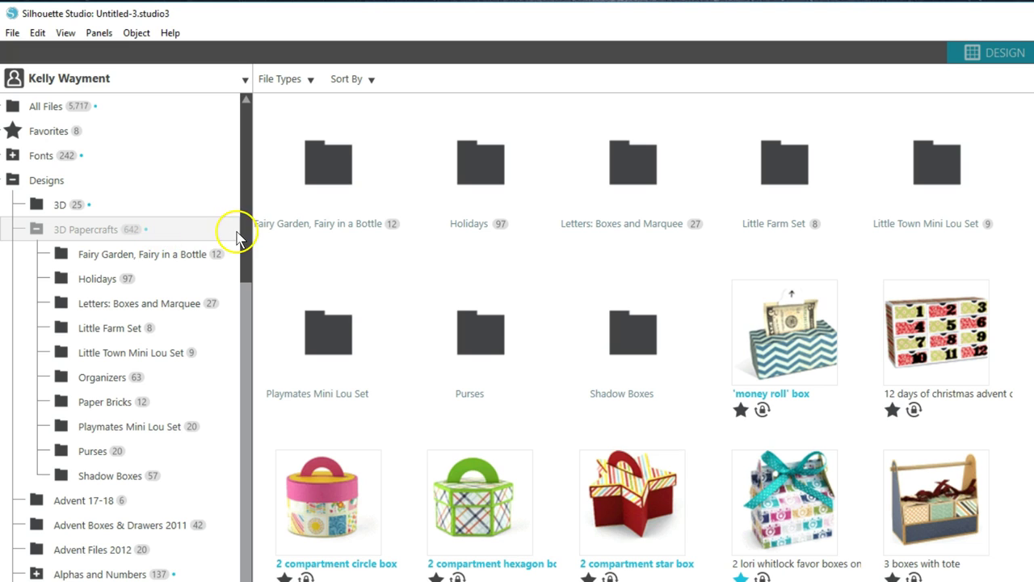
Step: Collapse the 3D Papercrafts subfolders and select the two-compartment hexagon favor box
{"action": "left_click", "coordinate": [37, 230]}
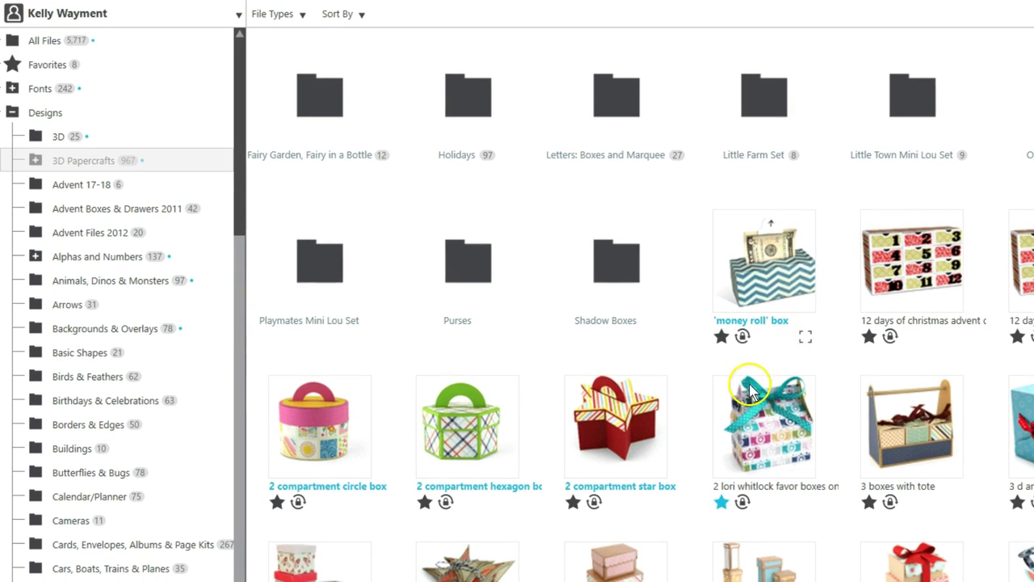
{"action": "mouse_move", "coordinate": [632, 517]}
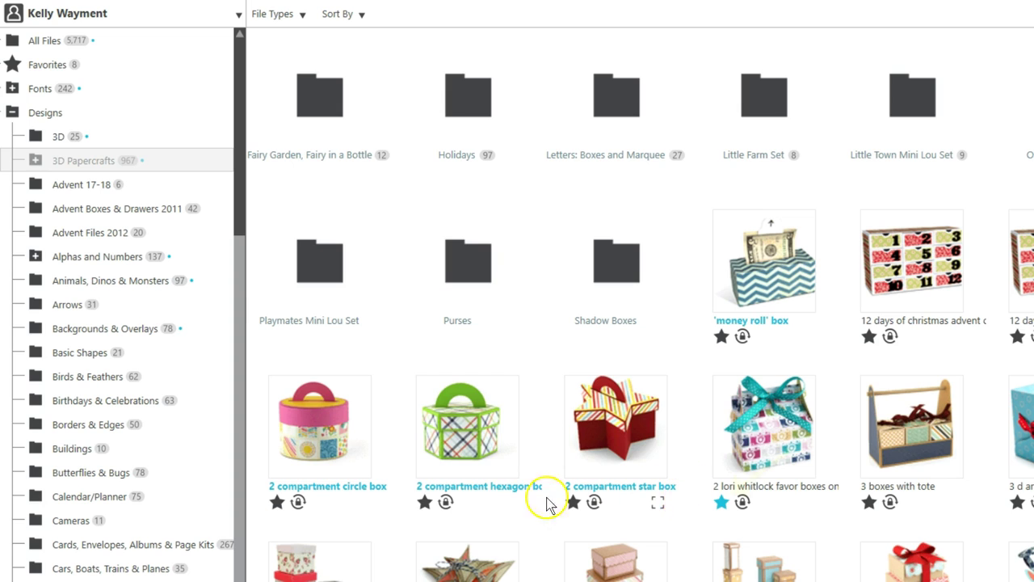
{"action": "left_click", "coordinate": [545, 503]}
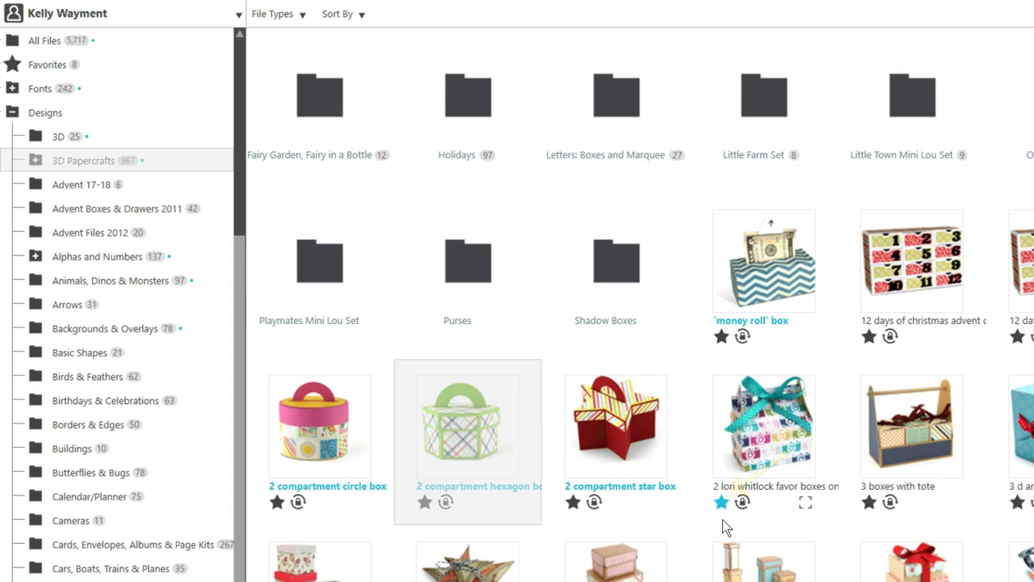
Step: Browse the Favorites folder, then return to the 5,717-design All Files view
{"action": "left_click", "coordinate": [46, 66]}
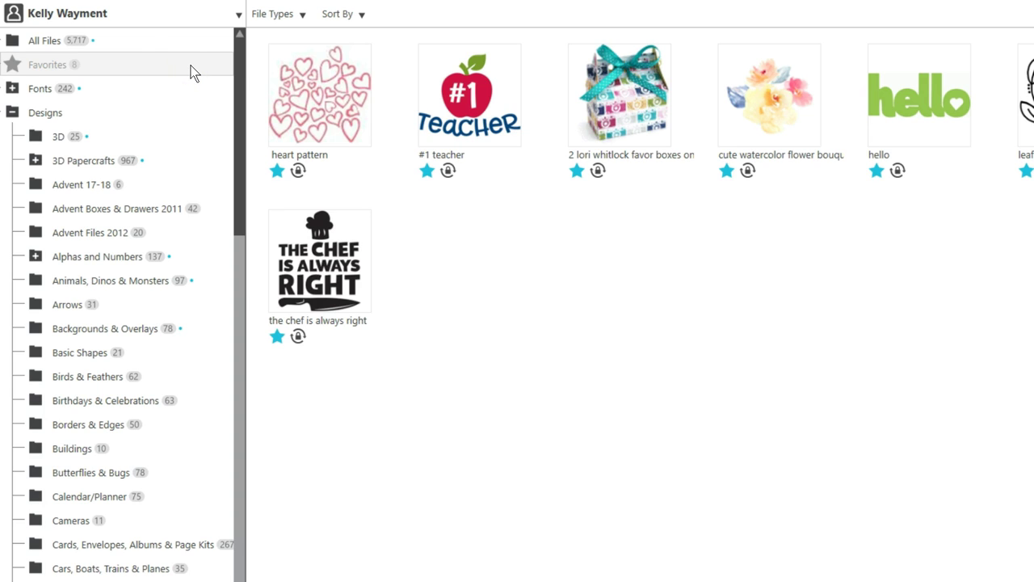
{"action": "left_click", "coordinate": [159, 42]}
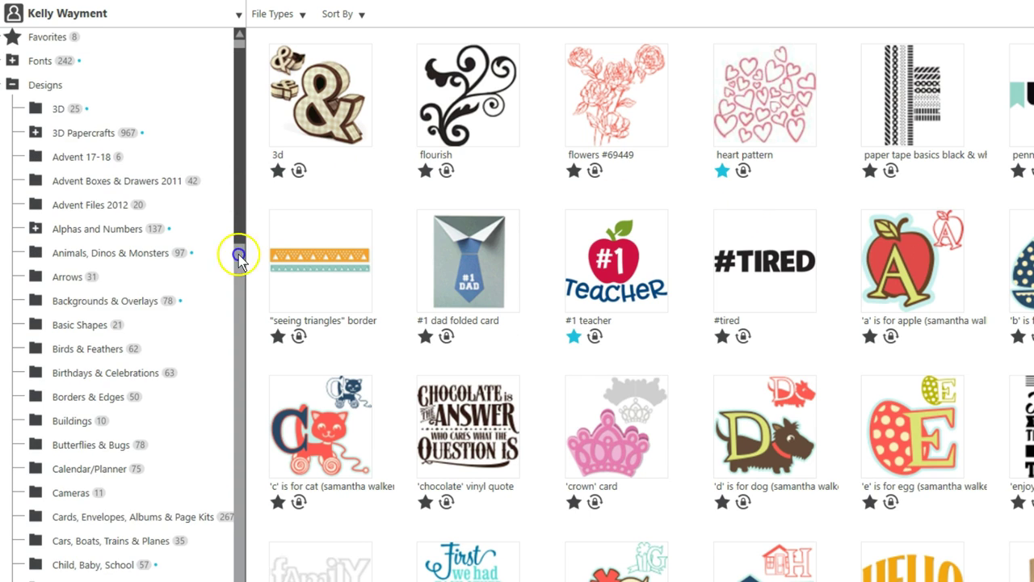
Step: Enable cloud sync on the Camera design in User Designs, then return to All Files
{"action": "left_click_drag", "start_coordinate": [238, 246], "coordinate": [235, 565]}
{"action": "left_click", "coordinate": [83, 557]}
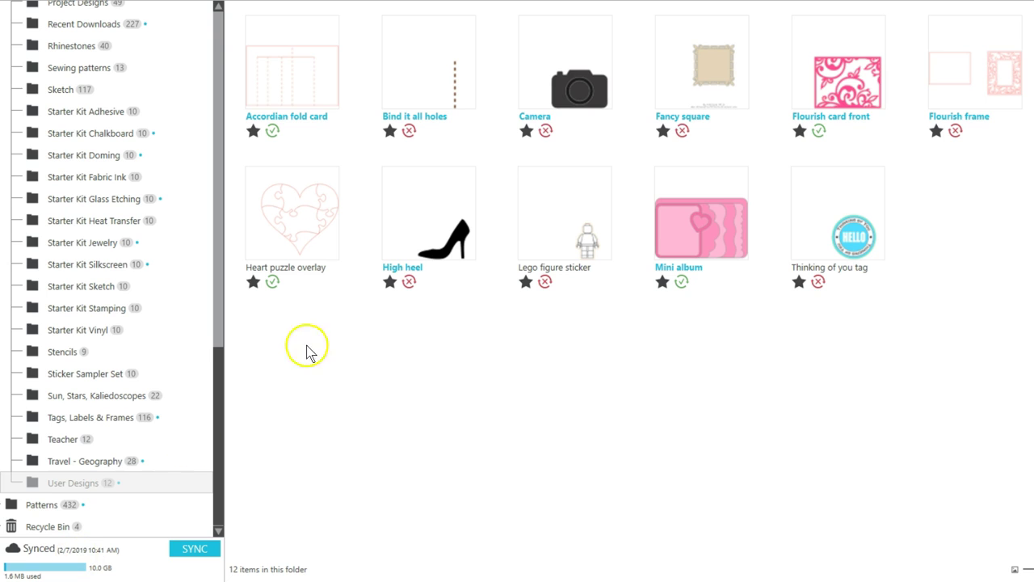
{"action": "left_click", "coordinate": [546, 131]}
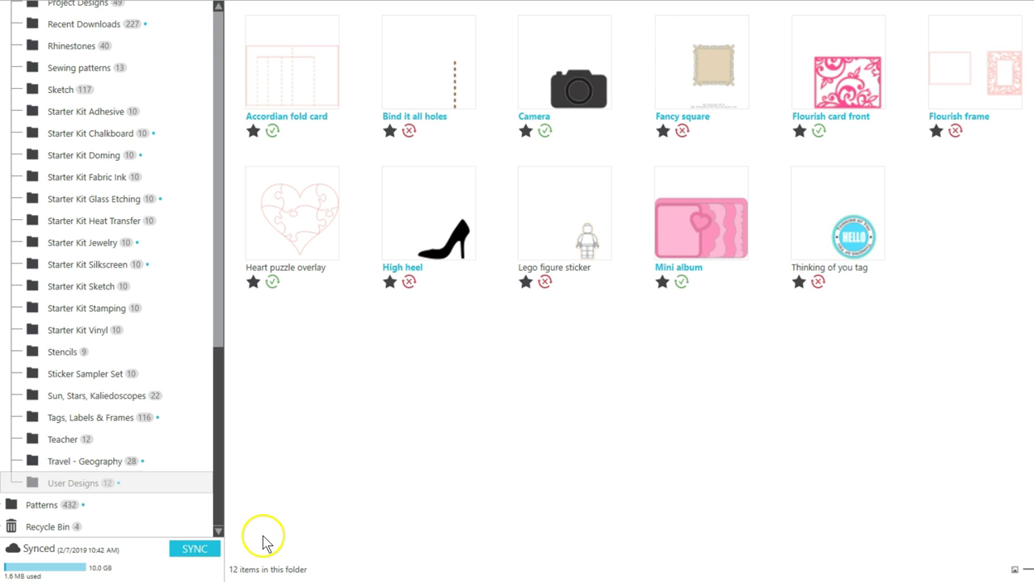
{"action": "left_click", "coordinate": [218, 216]}
{"action": "left_click_drag", "start_coordinate": [218, 217], "coordinate": [213, 18]}
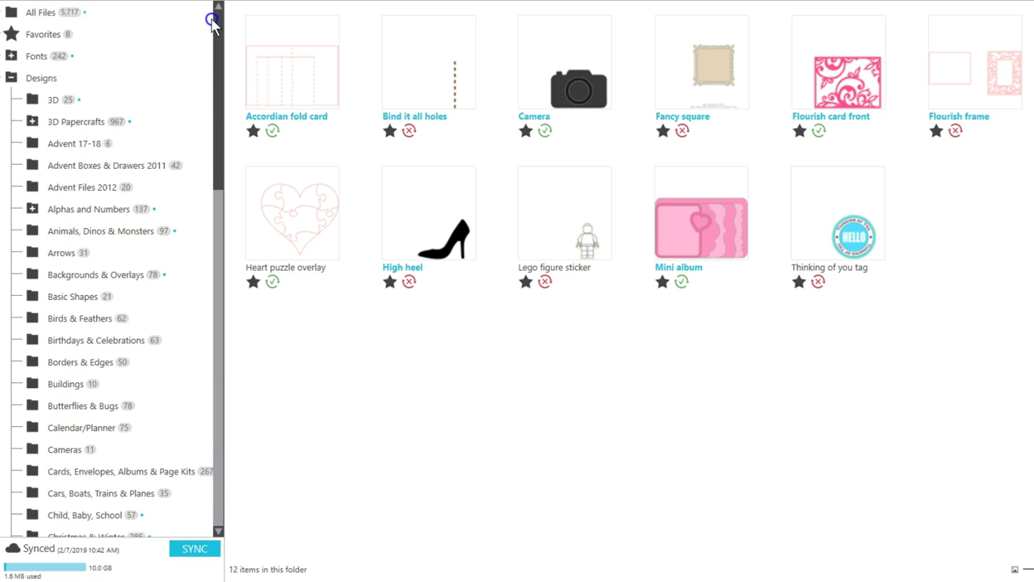
{"action": "left_click", "coordinate": [39, 14]}
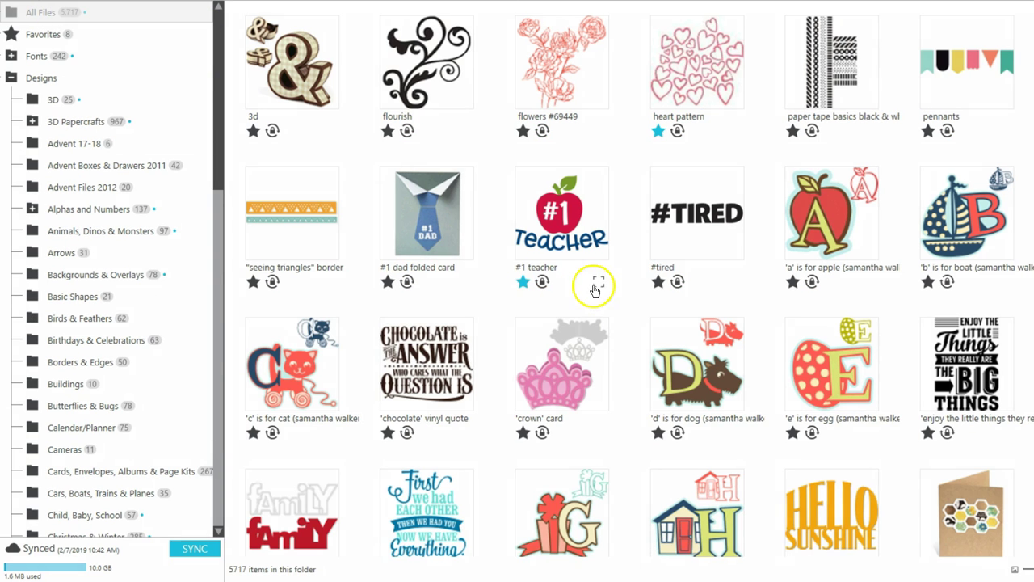
Step: Preview and close the #1 teacher design, then show the File Types filter list
{"action": "left_click", "coordinate": [598, 284]}
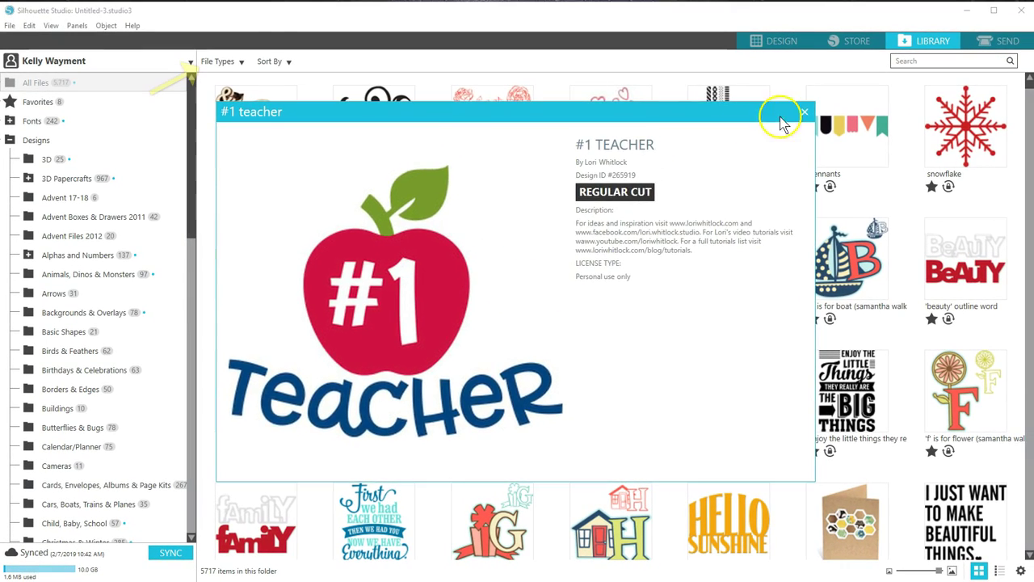
{"action": "left_click", "coordinate": [805, 109]}
{"action": "left_click", "coordinate": [240, 63]}
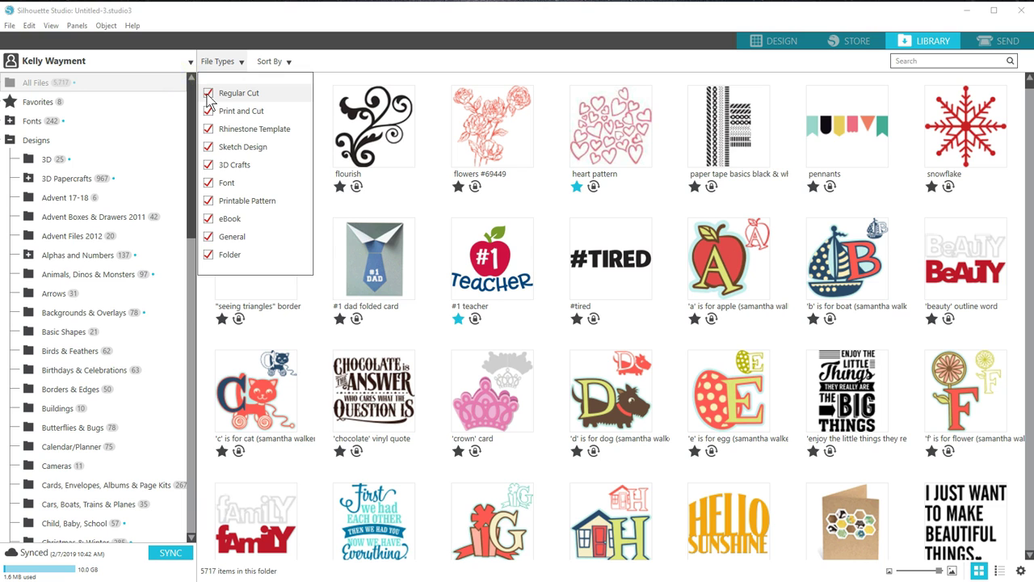
Step: Search the library for 'heart' and uncheck the file-type filters down to Folder
{"action": "left_click", "coordinate": [904, 62]}
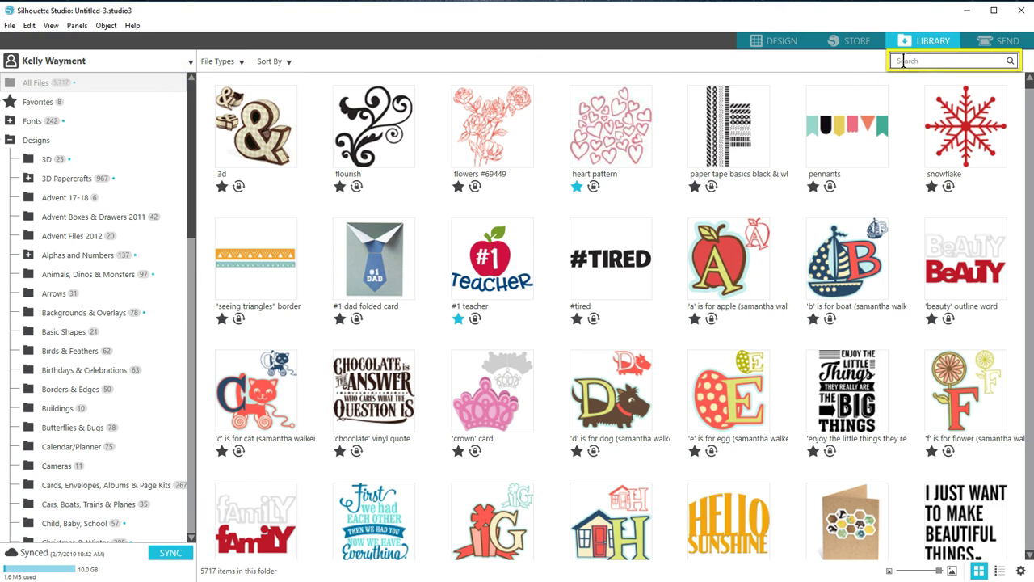
{"action": "type", "text": "heart"}
{"action": "left_click", "coordinate": [232, 62]}
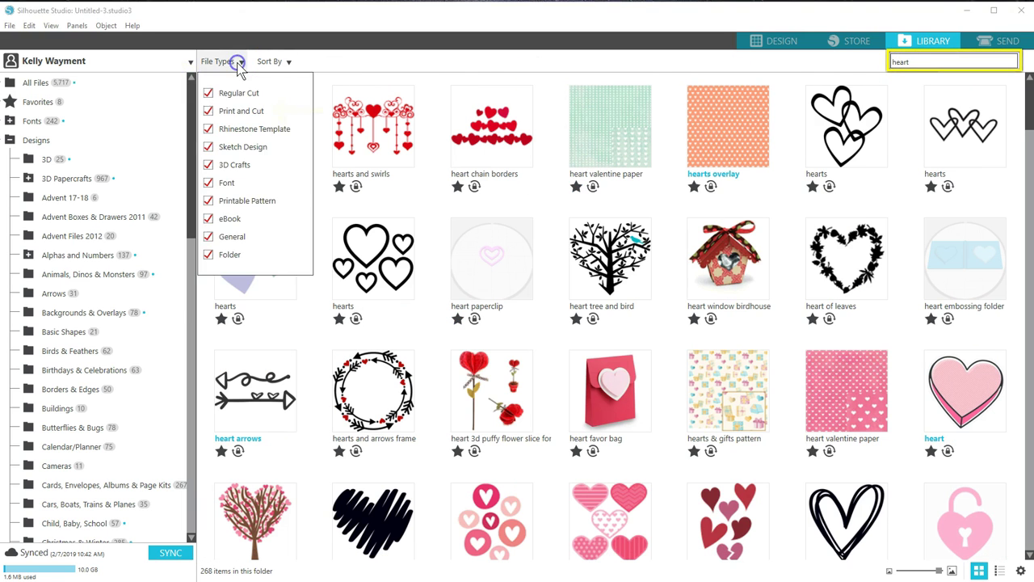
{"action": "left_click", "coordinate": [209, 128]}
{"action": "left_click", "coordinate": [208, 147]}
{"action": "left_click", "coordinate": [208, 164]}
{"action": "left_click", "coordinate": [209, 183]}
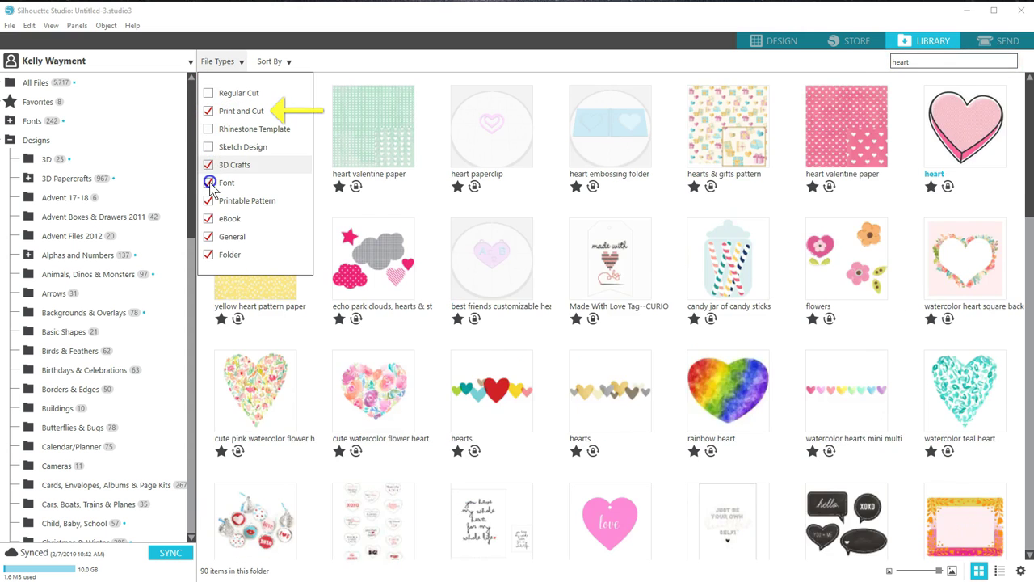
{"action": "left_click", "coordinate": [208, 200]}
{"action": "left_click", "coordinate": [208, 219]}
{"action": "left_click", "coordinate": [209, 236]}
{"action": "left_click", "coordinate": [208, 255]}
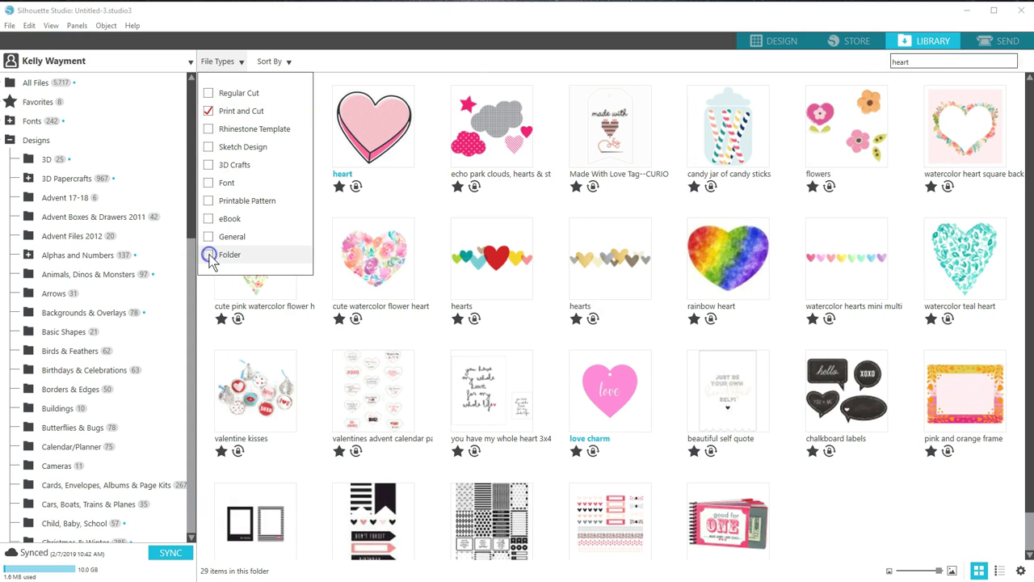
Step: Re-enable every file type, including Regular Cut, and show the Sort By options
{"action": "left_click", "coordinate": [209, 146]}
{"action": "left_click", "coordinate": [210, 202]}
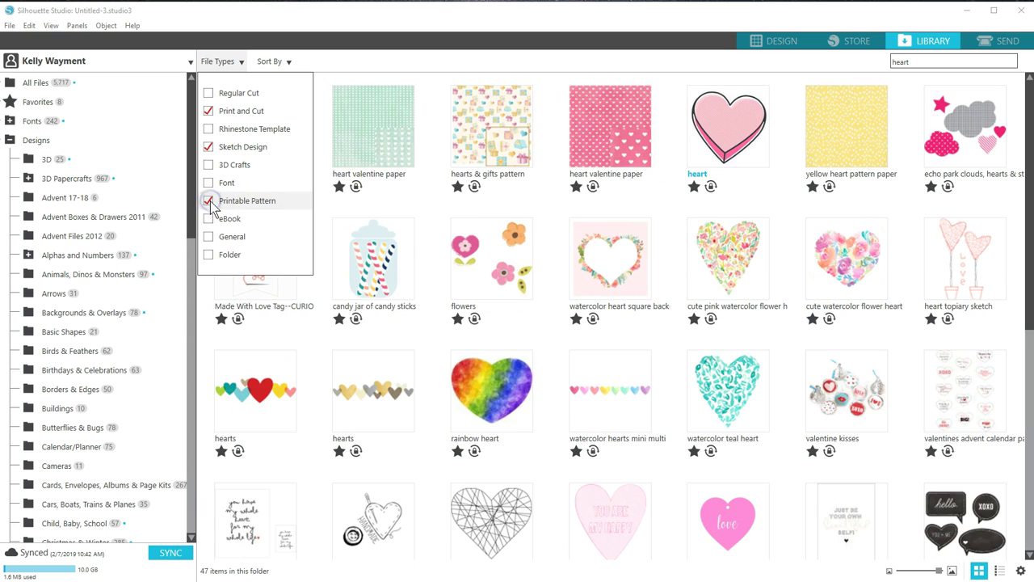
{"action": "left_click", "coordinate": [209, 236]}
{"action": "left_click", "coordinate": [208, 219]}
{"action": "left_click", "coordinate": [208, 183]}
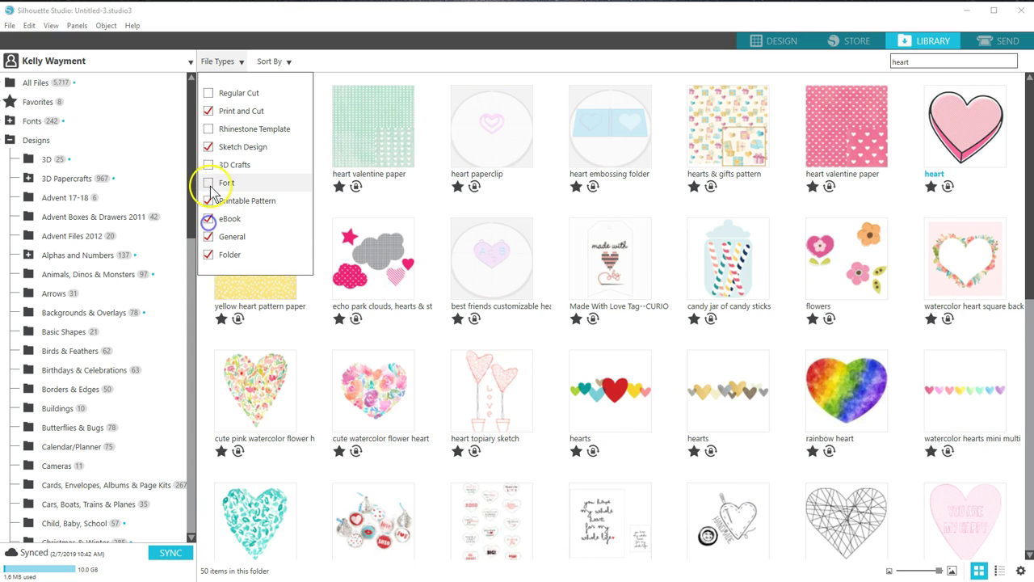
{"action": "left_click", "coordinate": [208, 164]}
{"action": "left_click", "coordinate": [209, 128]}
{"action": "left_click", "coordinate": [208, 93]}
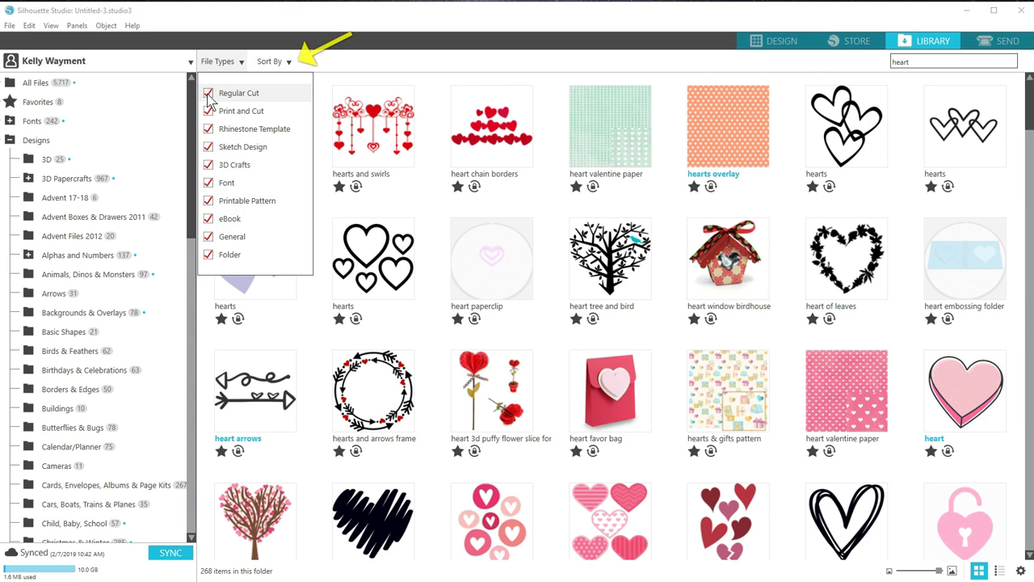
{"action": "left_click", "coordinate": [292, 61]}
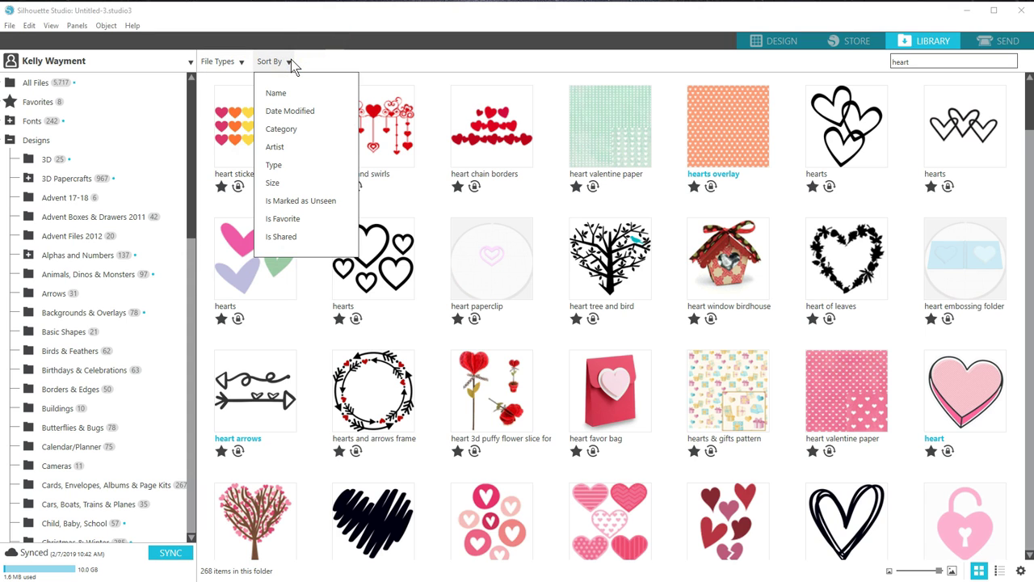
Step: Switch from the library back to the blank Design page
{"action": "left_click", "coordinate": [776, 40]}
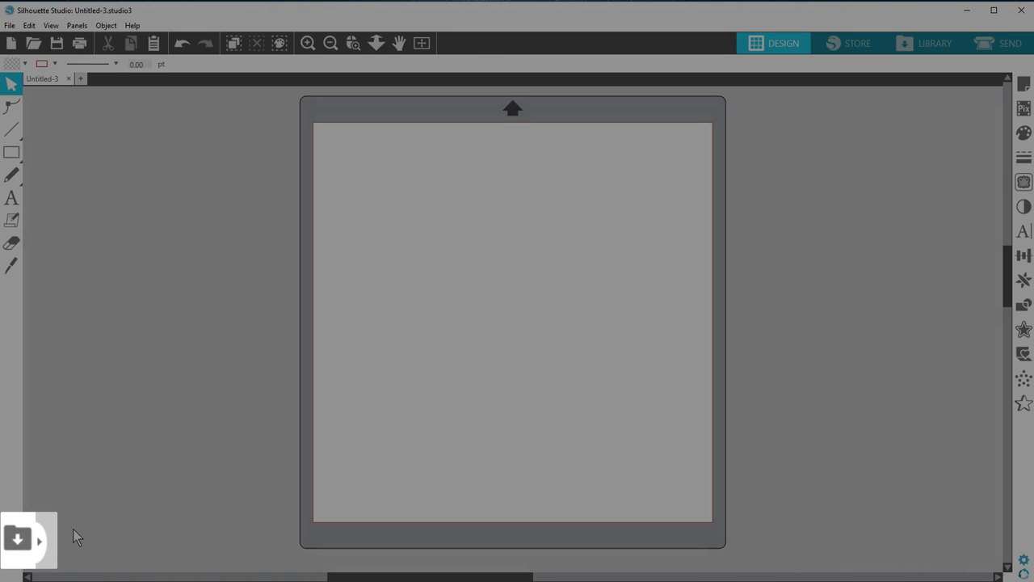
Step: Open the side library panel beside the design page and shrink its thumbnails with the slider
{"action": "left_click", "coordinate": [72, 537]}
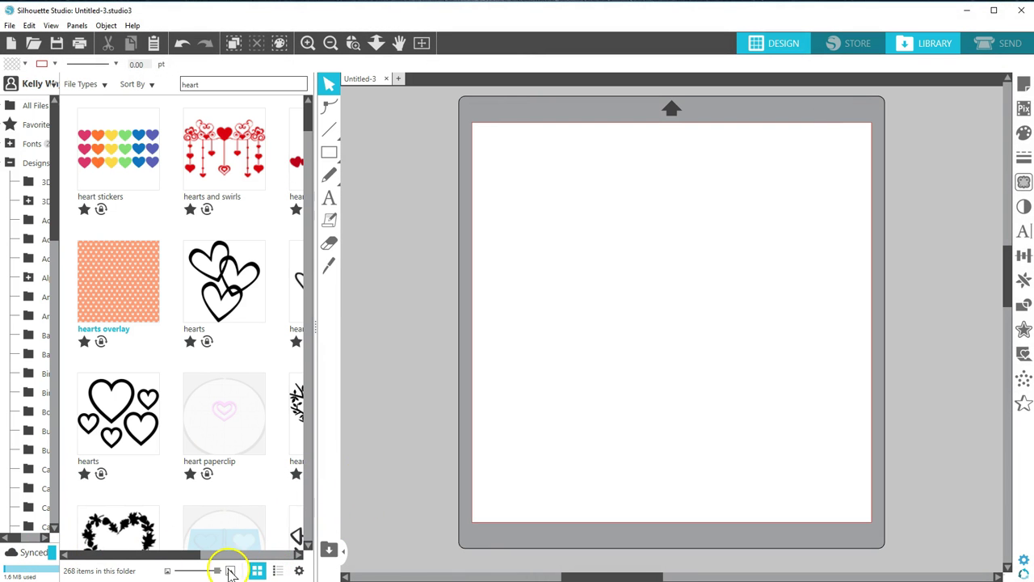
{"action": "left_click", "coordinate": [197, 571]}
{"action": "left_click_drag", "start_coordinate": [196, 572], "coordinate": [182, 572]}
Step: Drag the three outline hearts design onto the design page, then hide the side library
{"action": "left_click_drag", "start_coordinate": [149, 189], "coordinate": [661, 282]}
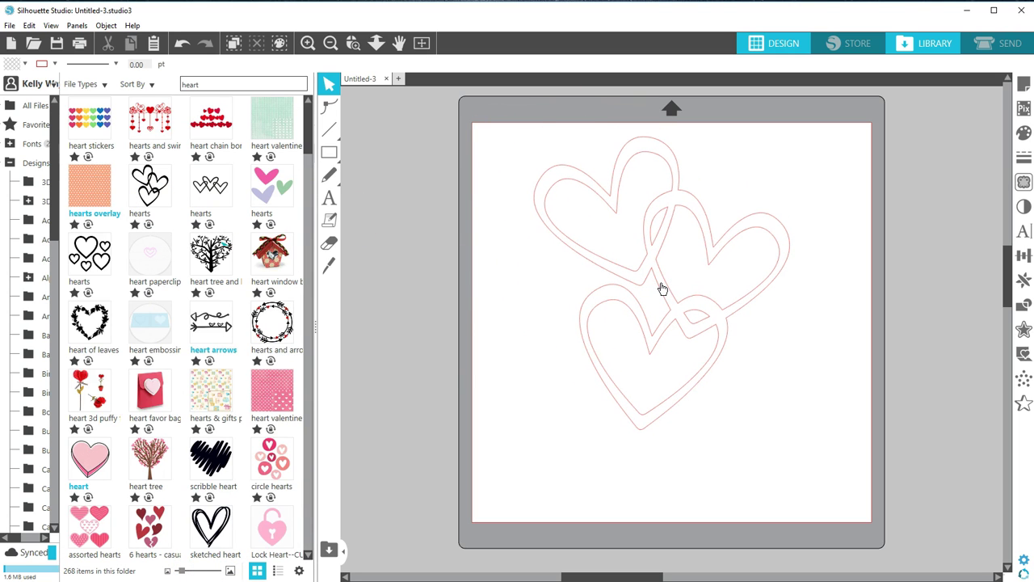
{"action": "mouse_move", "coordinate": [316, 323]}
{"action": "left_mouse_down"}
{"action": "mouse_move", "coordinate": [377, 323]}
{"action": "mouse_move", "coordinate": [319, 321]}
{"action": "left_mouse_up"}
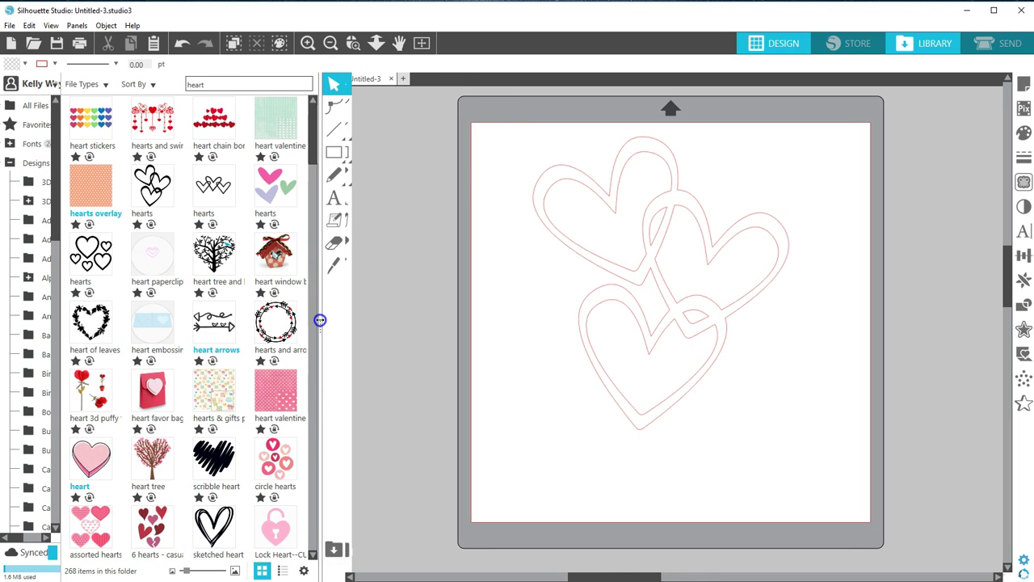
{"action": "left_click", "coordinate": [335, 549]}
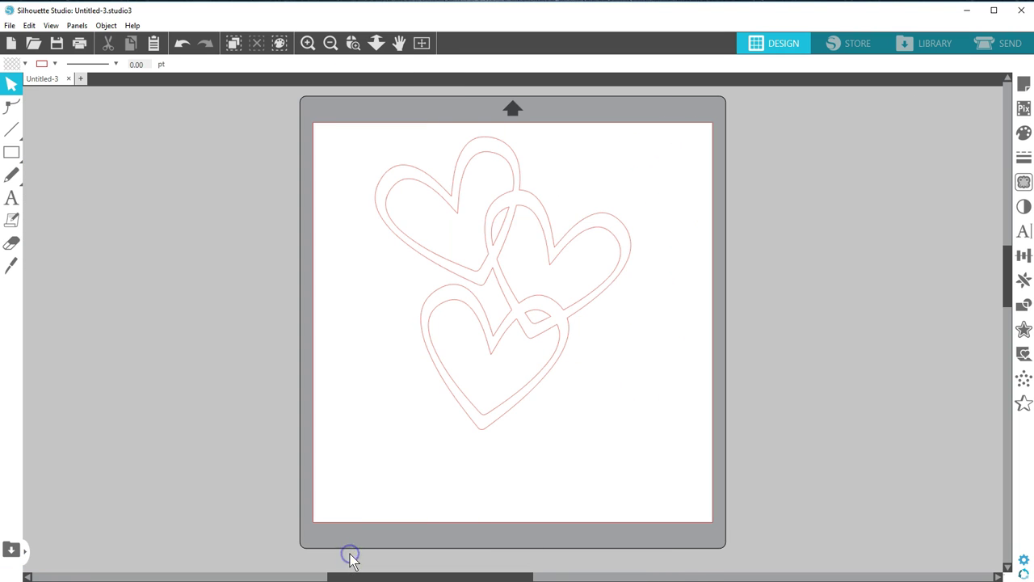
Step: Return to the full Library's 268 heart results and sync the cloud library
{"action": "left_click", "coordinate": [940, 48]}
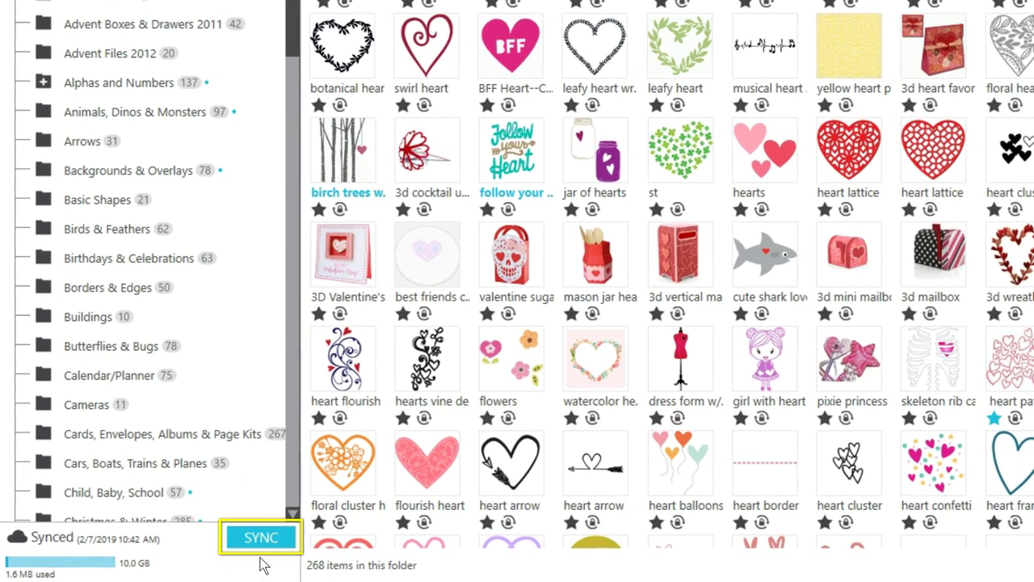
{"action": "left_click", "coordinate": [279, 548]}
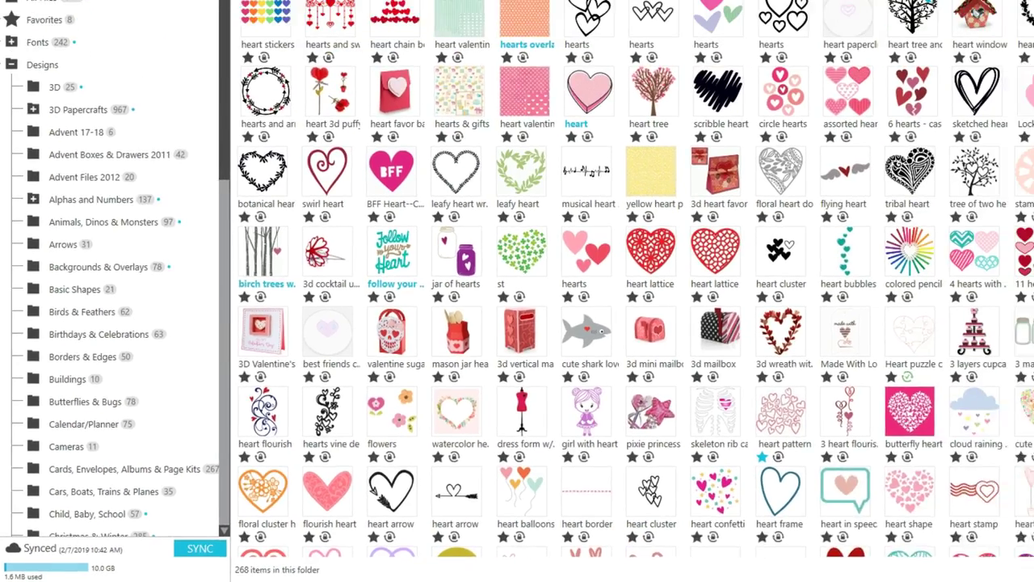